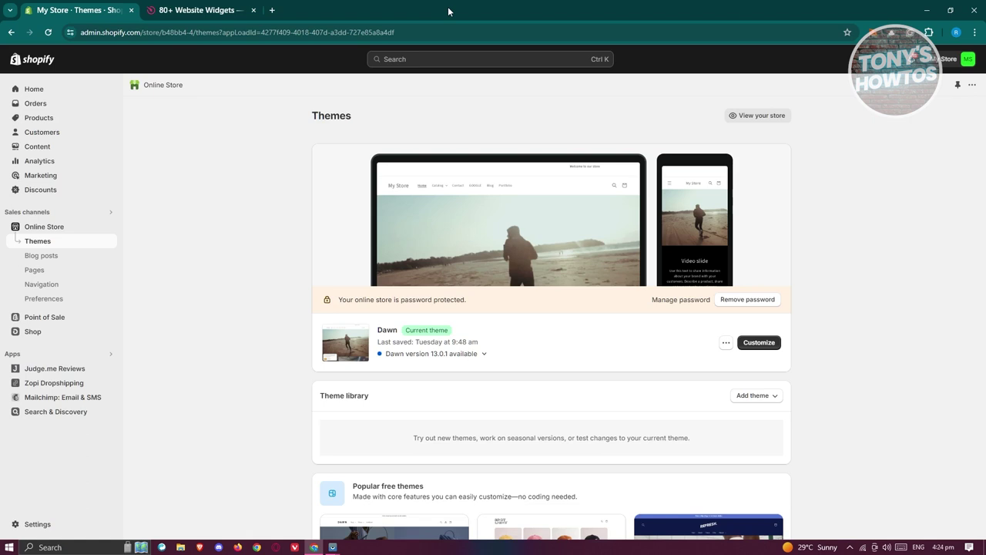
Switch to the Elfsight website and log in with the Google account.
left_click(197, 8)
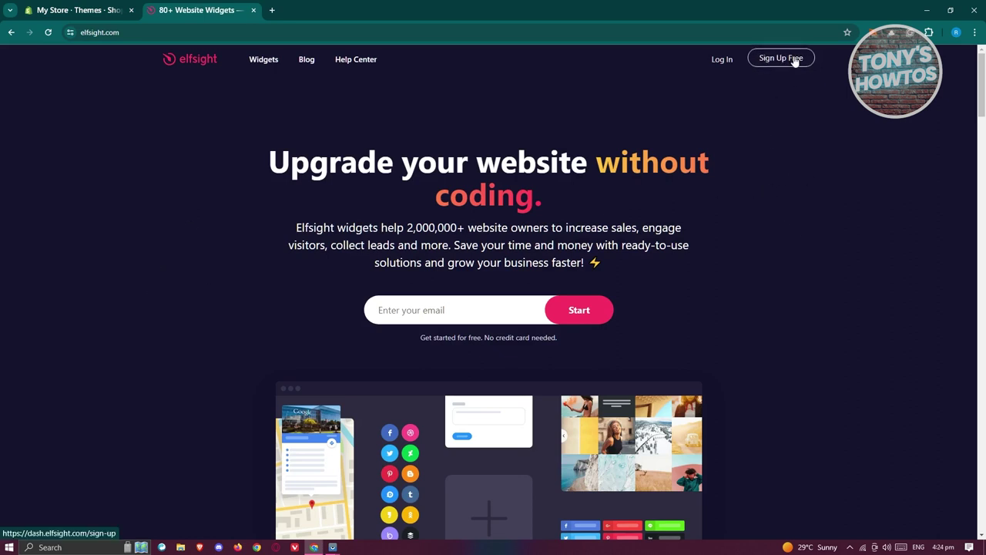
left_click(727, 60)
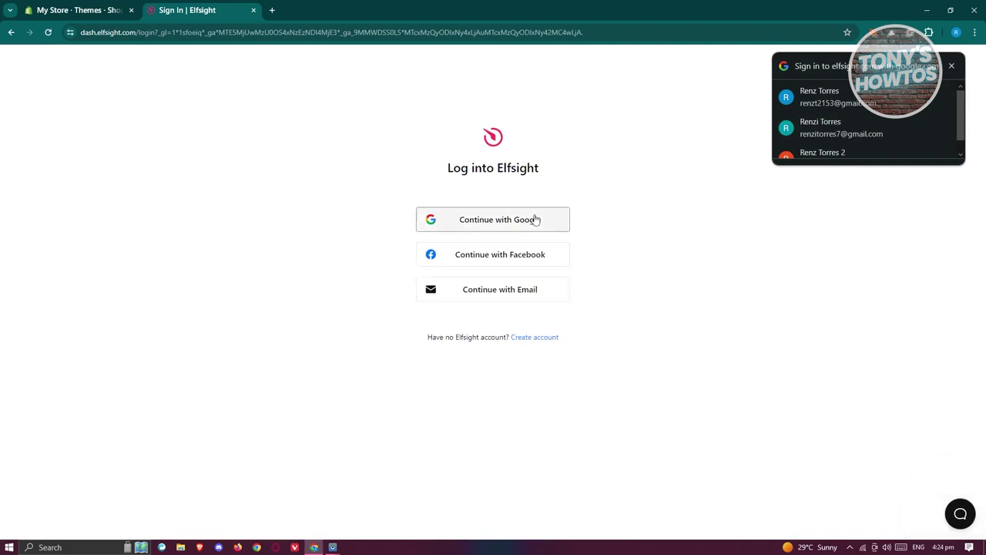
left_click(536, 219)
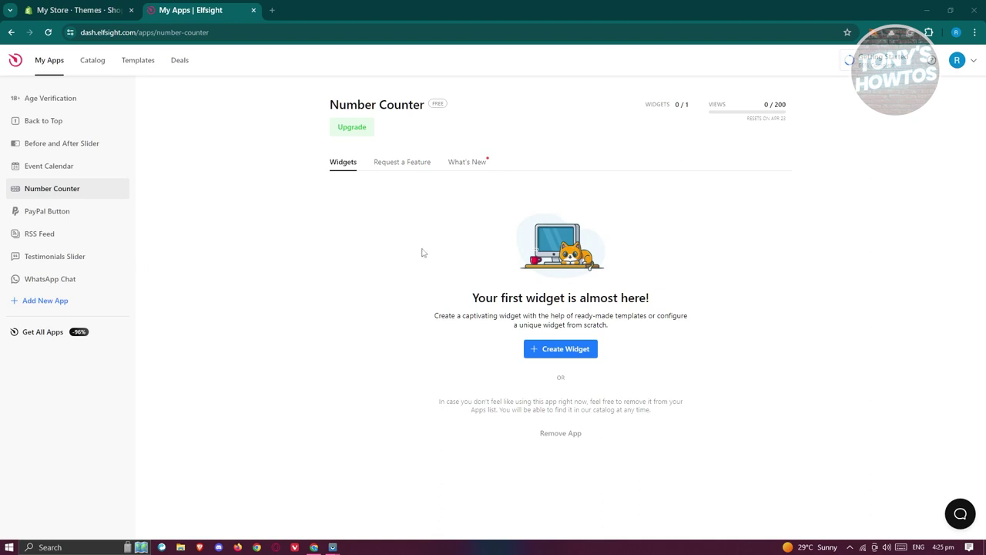
Add a new app by searching the apps catalog for "VISI" and choosing Visitor Counter.
left_click(60, 301)
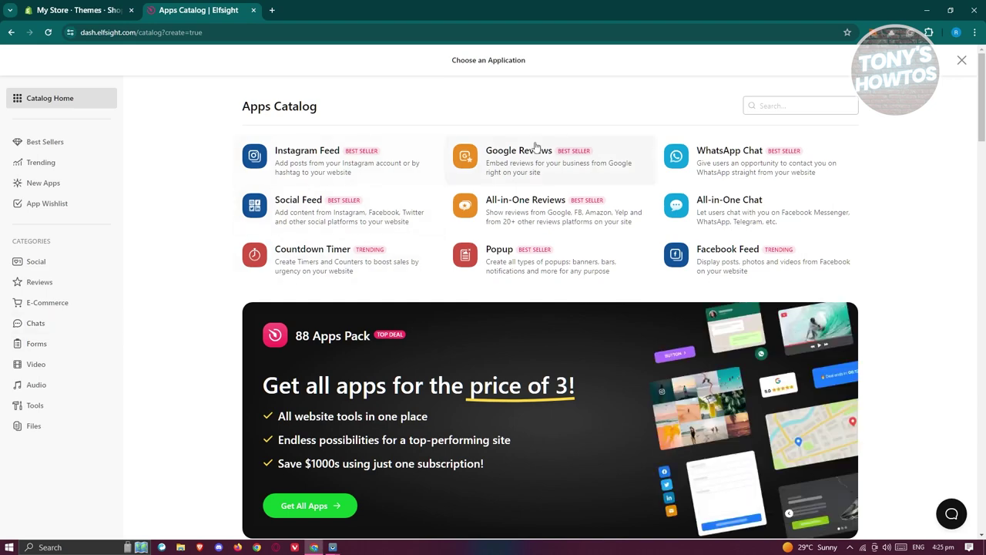
left_click(800, 113)
type("VISTO")
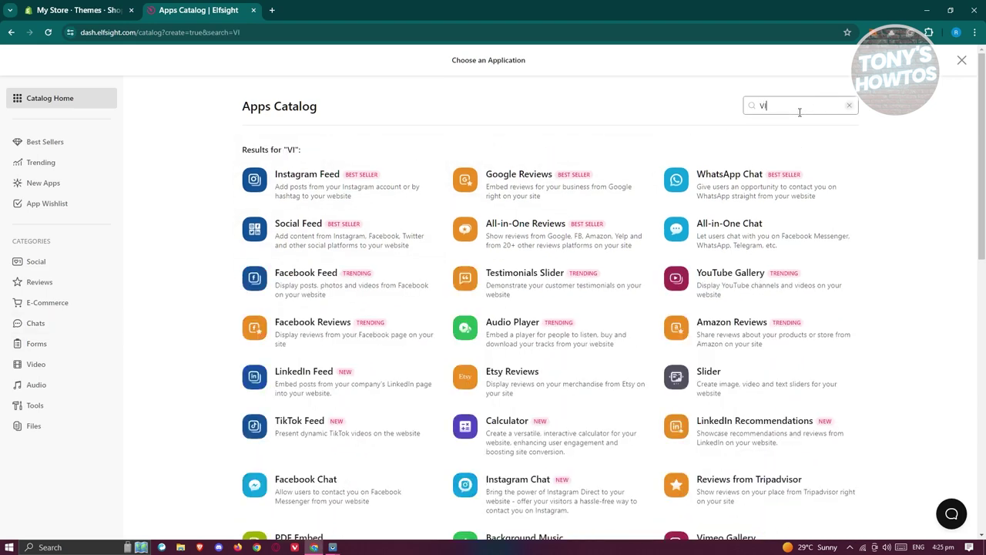
key("BackSpace")
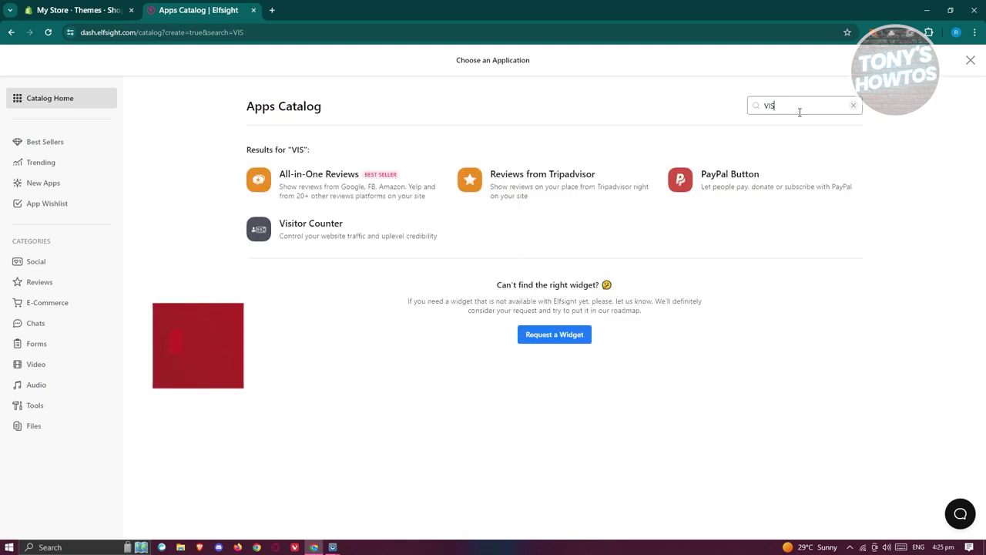
type("I")
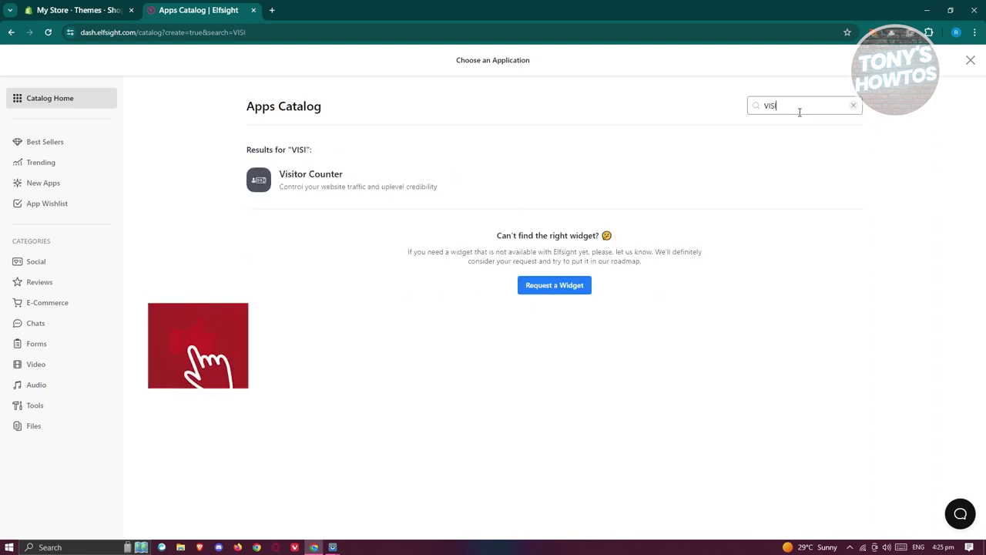
left_click(311, 185)
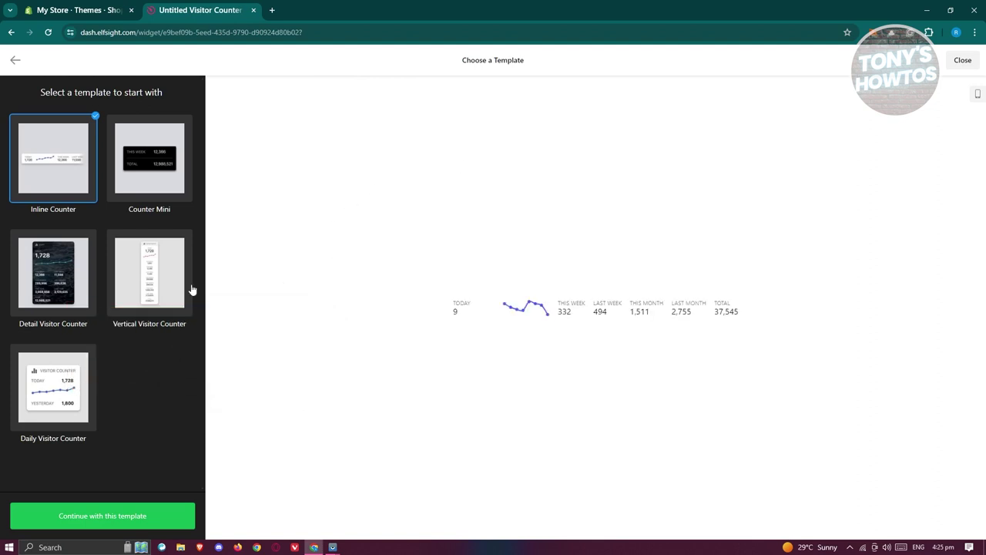
Preview the counter templates and continue with the Detail Visitor Counter template.
left_click(150, 185)
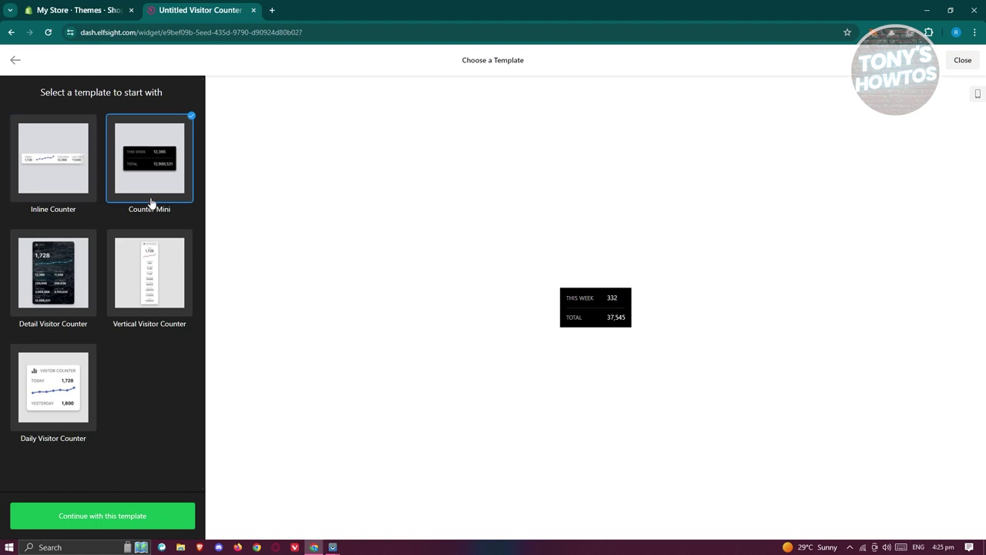
left_click(169, 298)
left_click(64, 289)
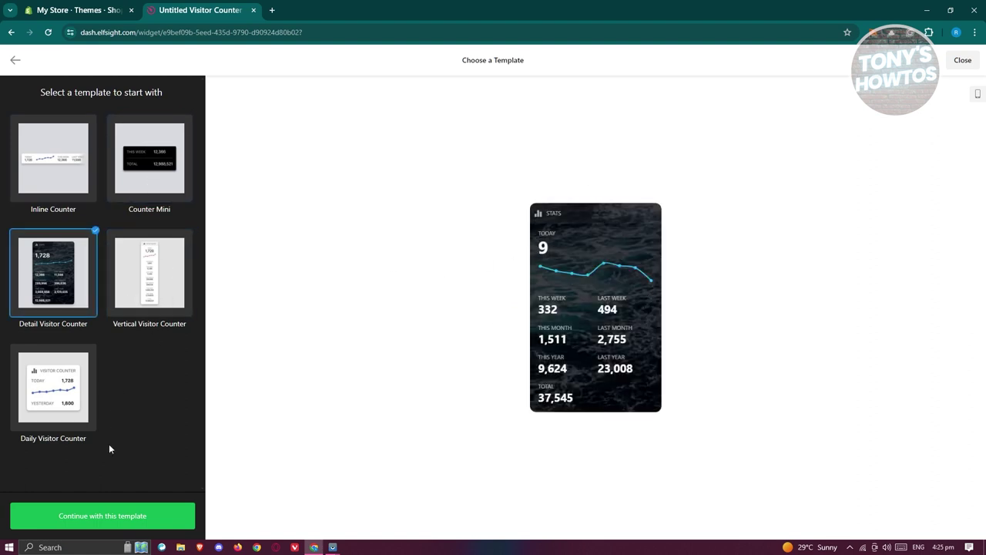
left_click(122, 516)
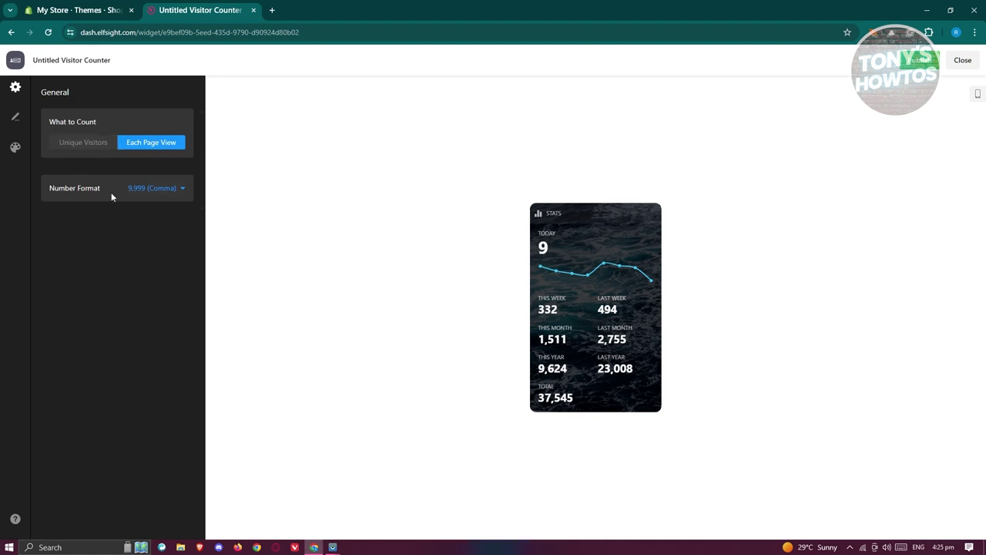
Examine the counter's number format choices and displayed info options, and preview an alternative layout before returning to the original one.
left_click(176, 190)
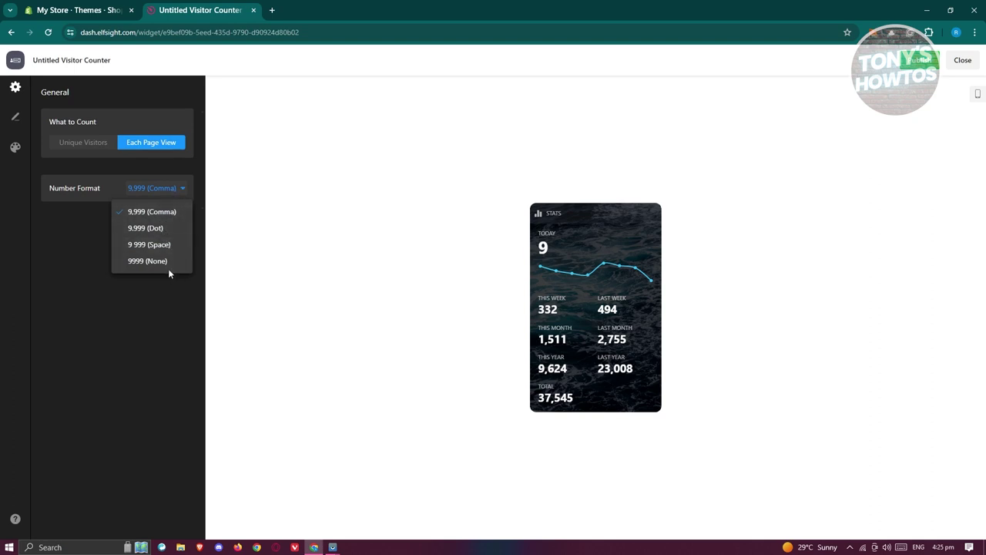
left_click(158, 311)
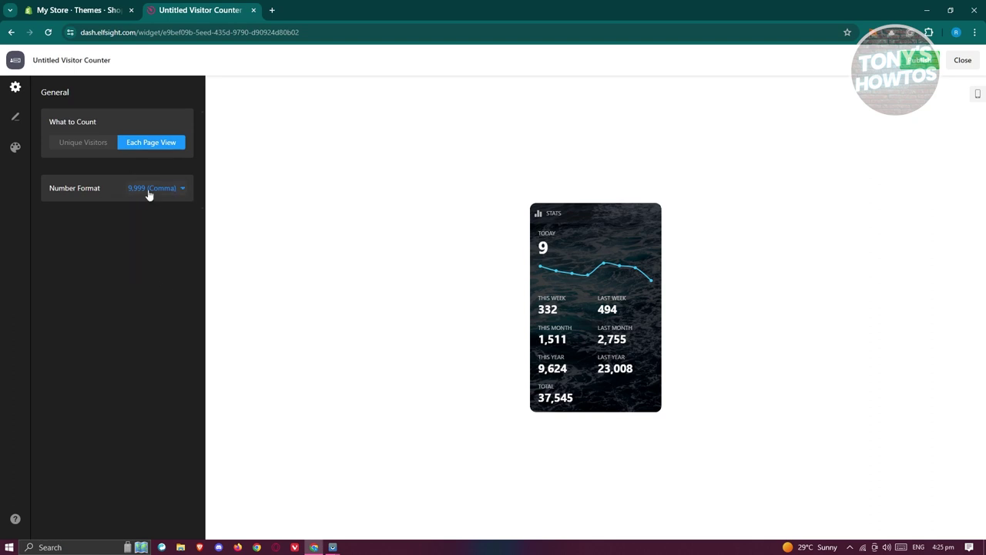
left_click(16, 118)
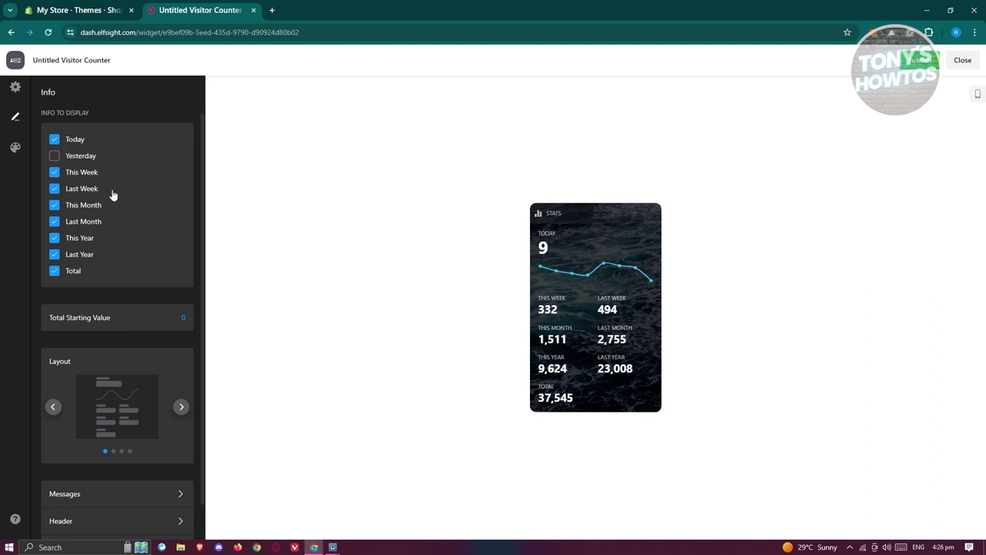
scroll(129, 199, "down", 1)
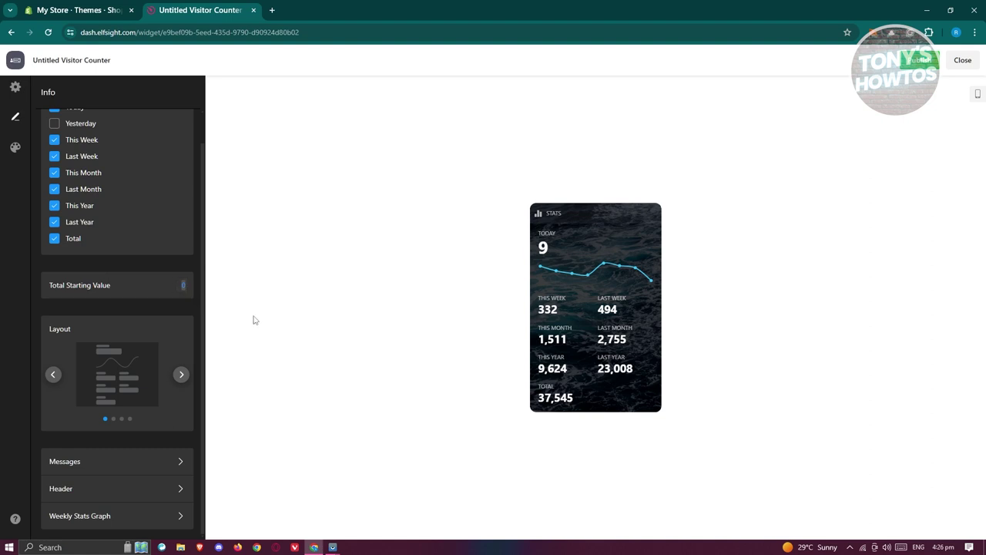
left_click(181, 375)
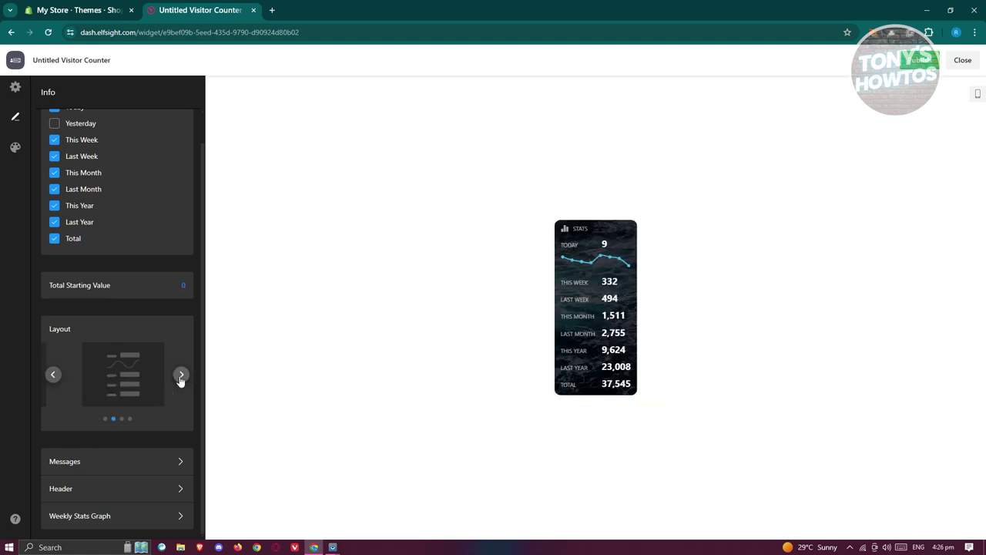
left_click(53, 375)
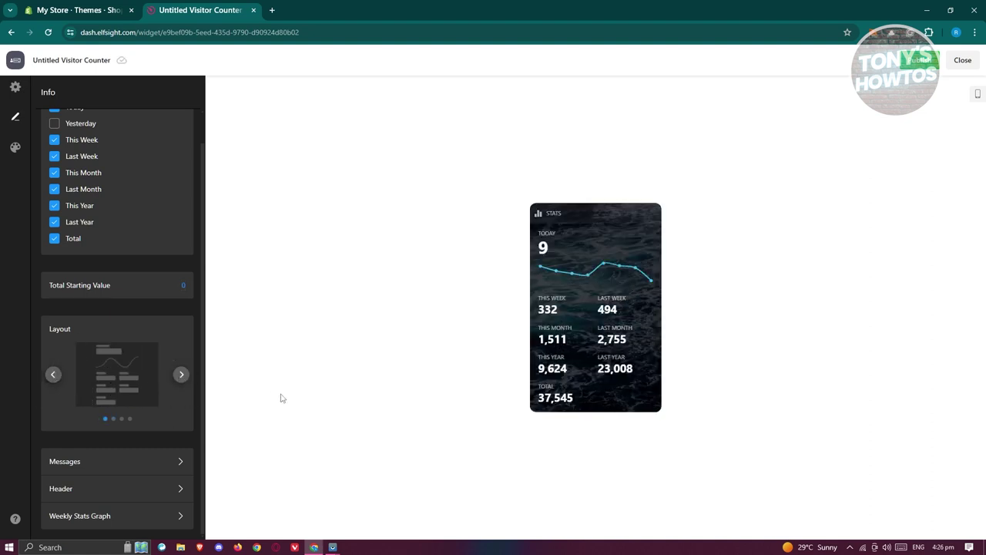
Examine the counter's Messages, Header and Weekly Stats Graph settings, along with its Style options.
left_click(112, 466)
left_click(46, 93)
left_click(100, 491)
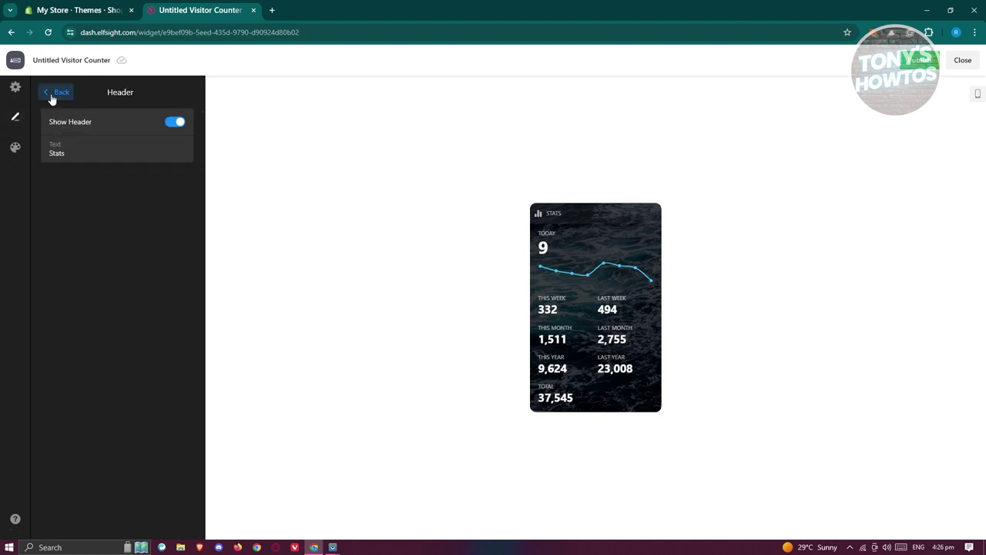
left_click(52, 96)
left_click(110, 515)
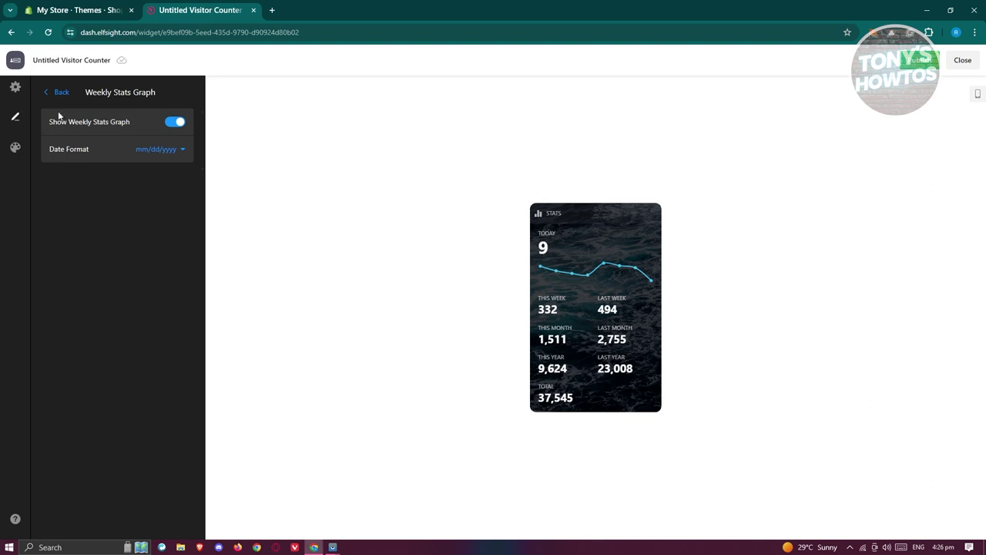
left_click(51, 92)
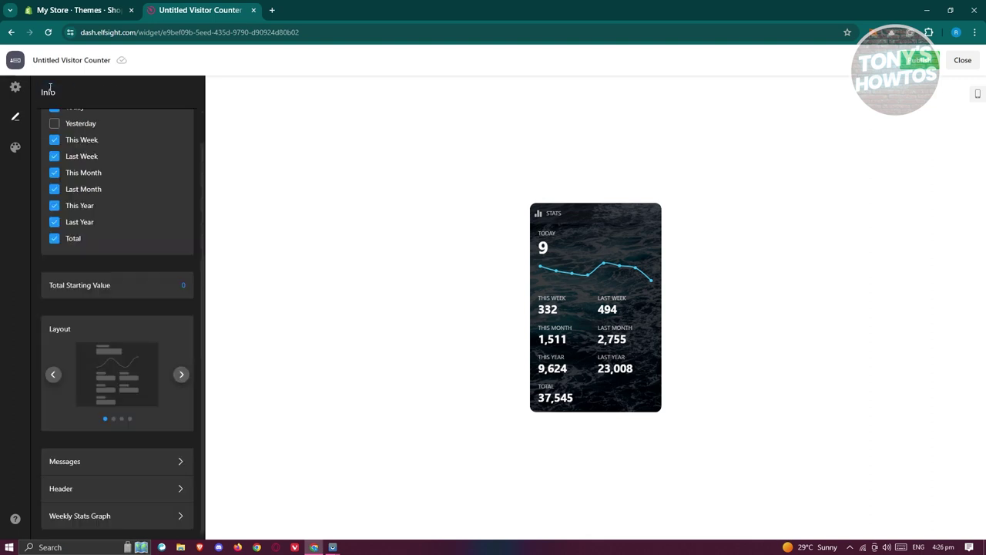
left_click(15, 148)
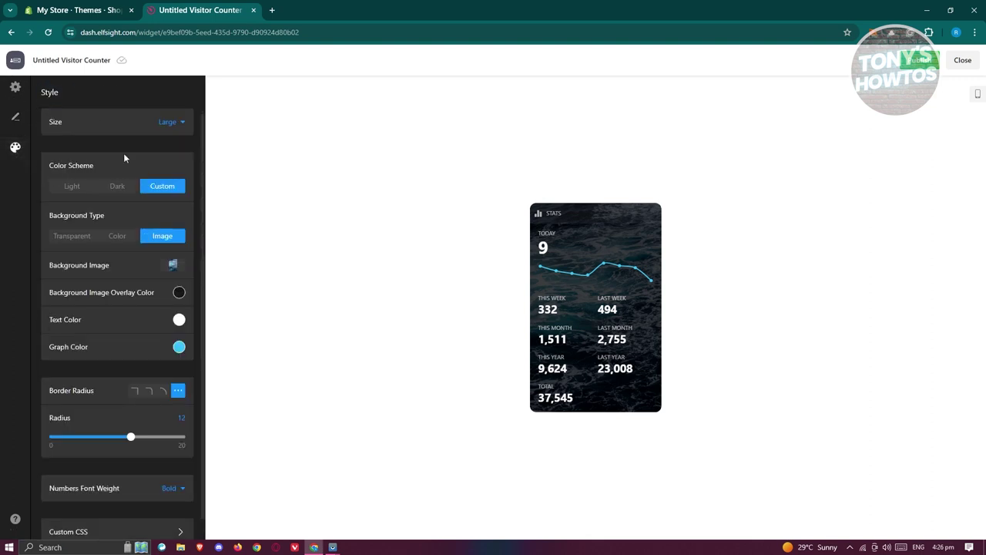
scroll(119, 231, "down", 1)
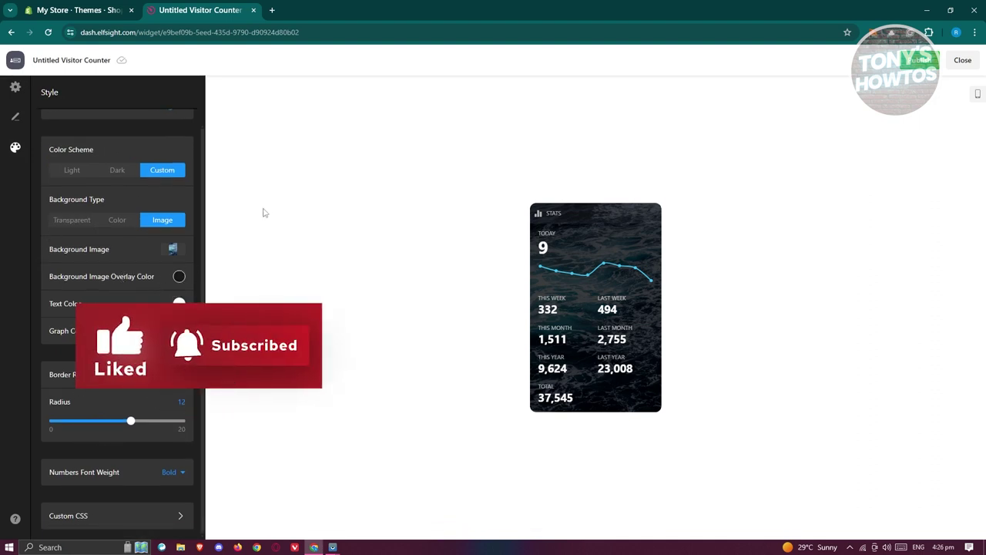
Publish the visitor counter widget and copy its embed code.
left_click(920, 61)
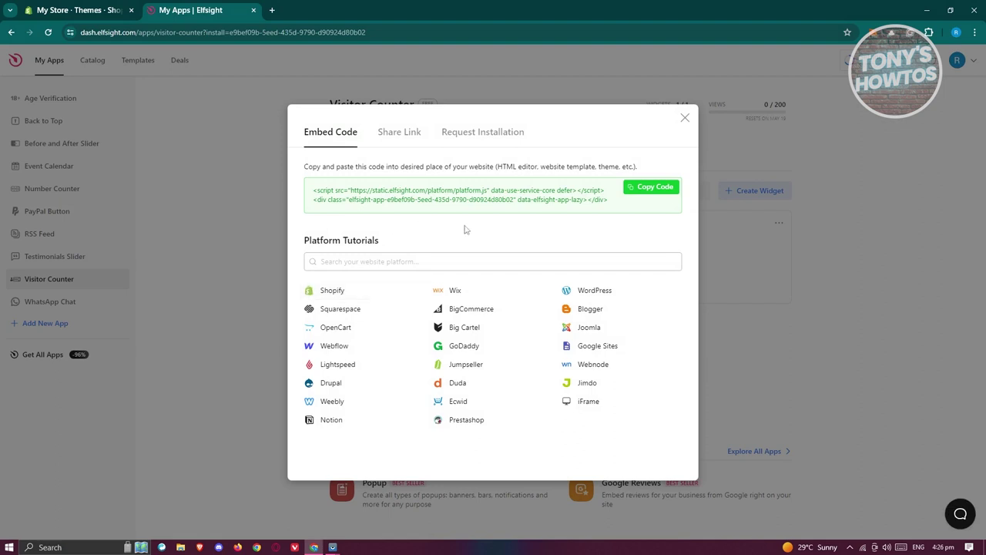
left_click(651, 188)
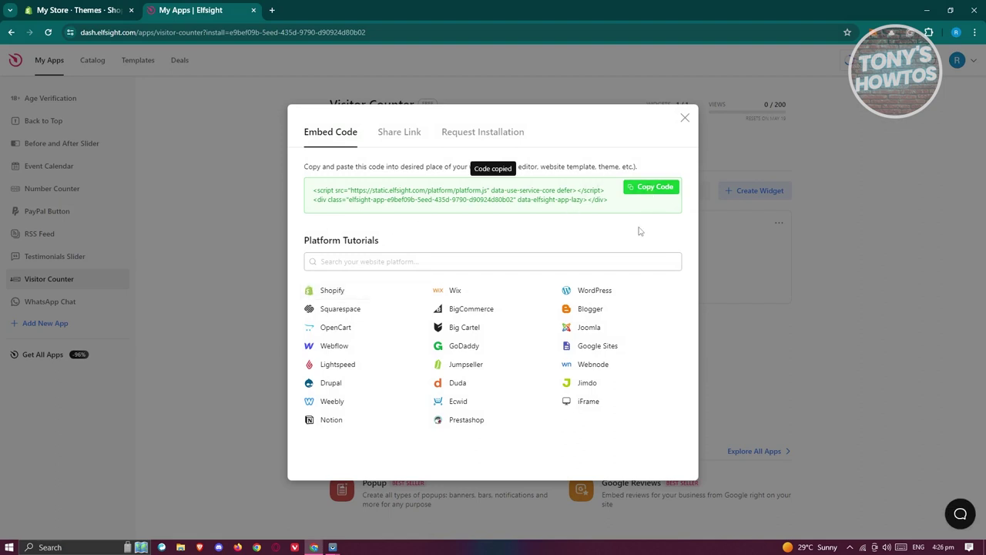
Switch to Shopify, open the Dawn theme for customization and add a Custom Liquid section to the home page template.
left_click(107, 10)
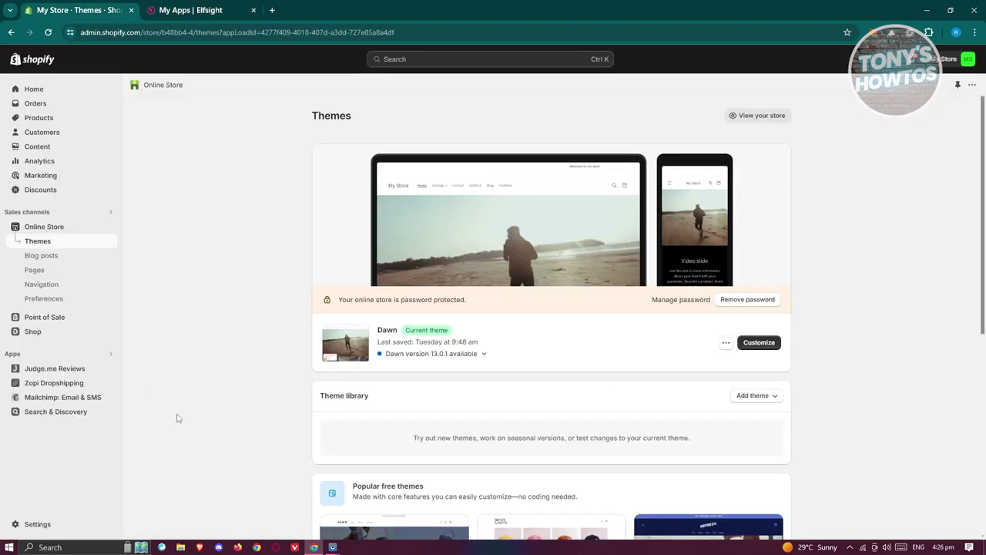
left_click(758, 342)
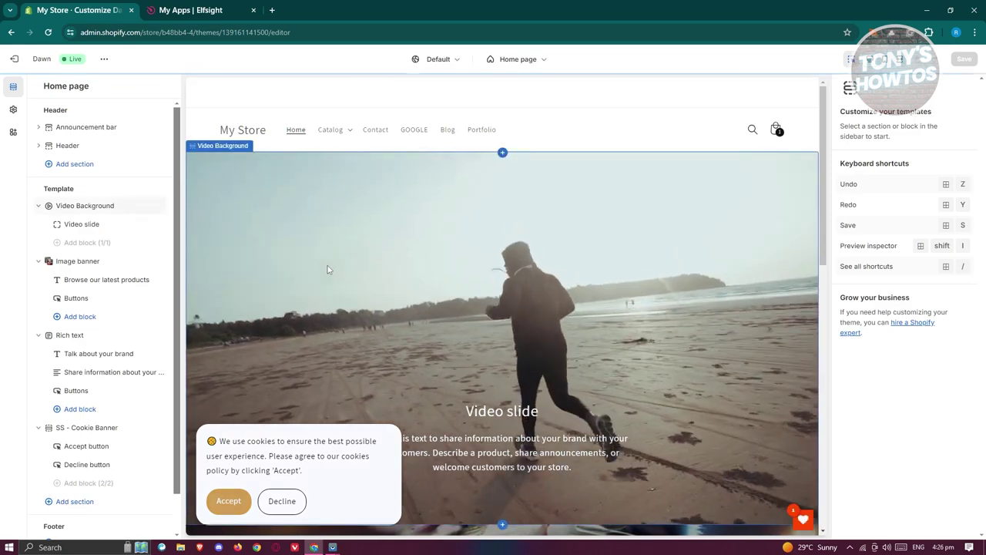
scroll(92, 308, "down", 1)
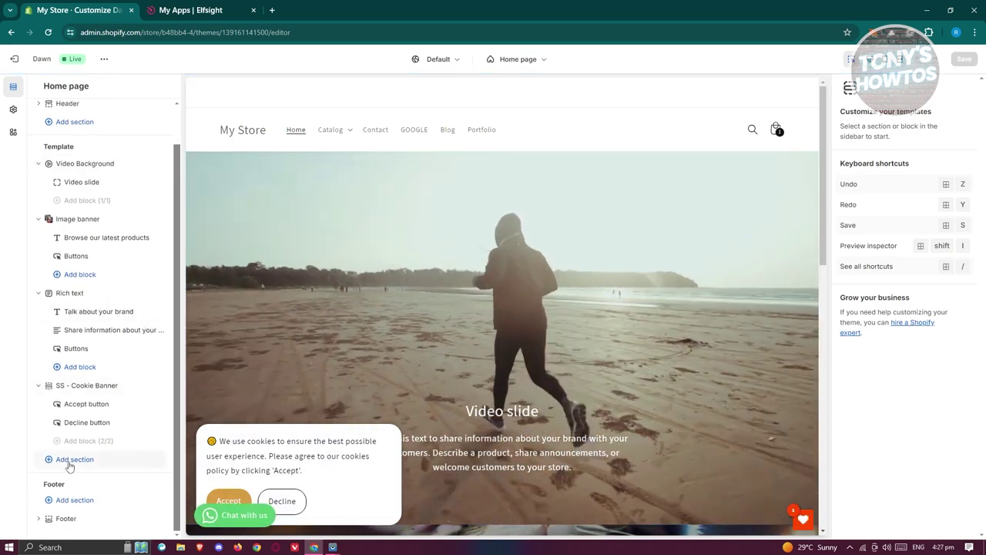
left_click(69, 462)
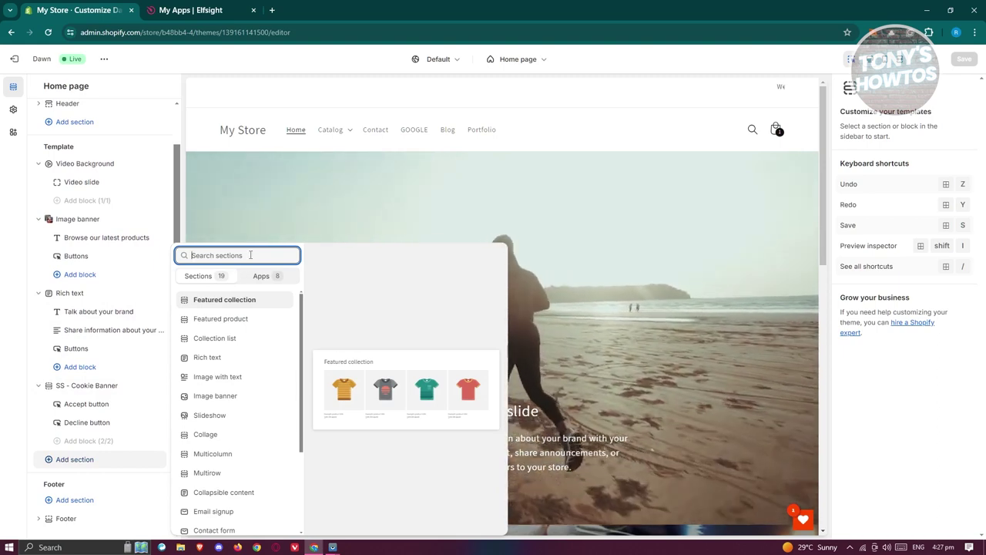
type("cuSTOM")
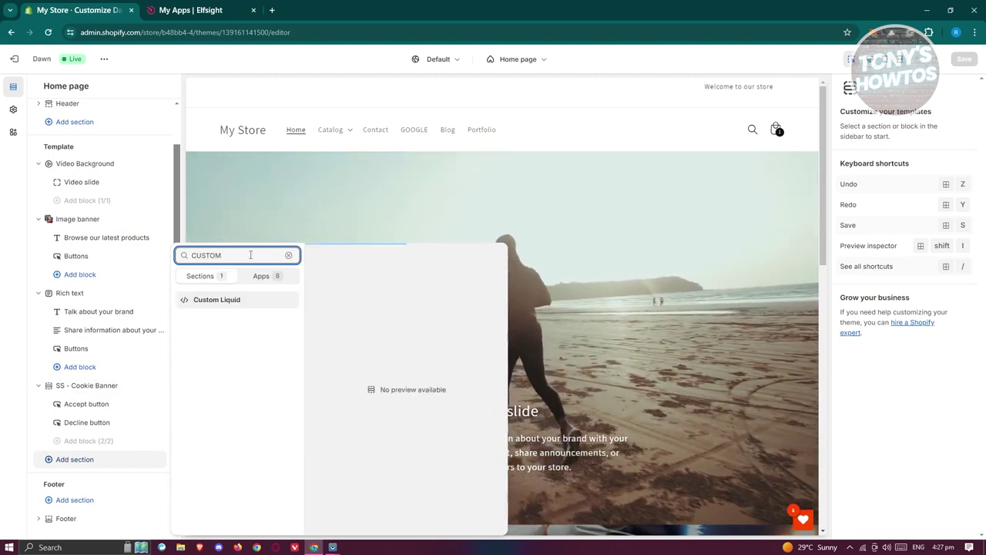
left_click(217, 300)
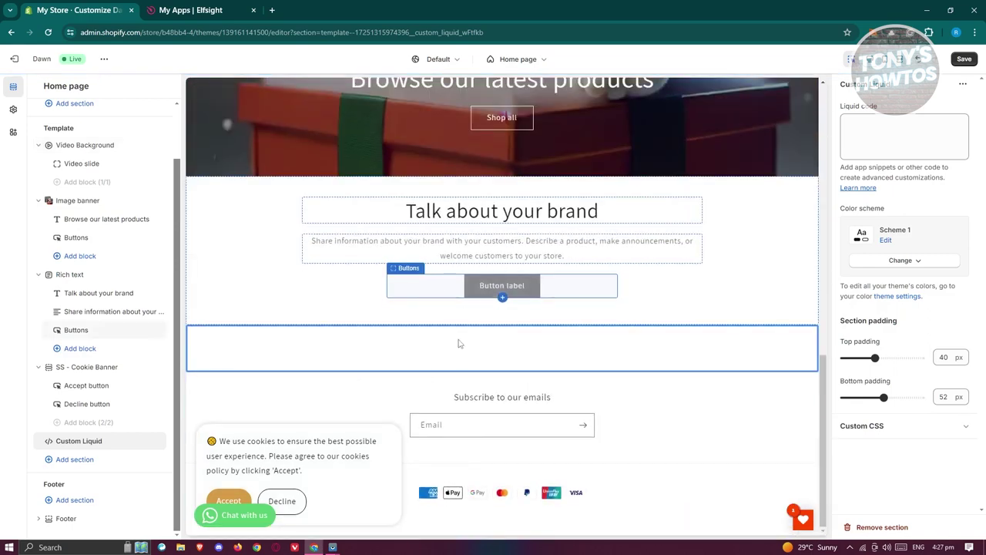
Paste the copied embed code as the section's Liquid code, save the theme and check the visitor counter in the preview.
left_click(875, 133)
key("ctrl+v")
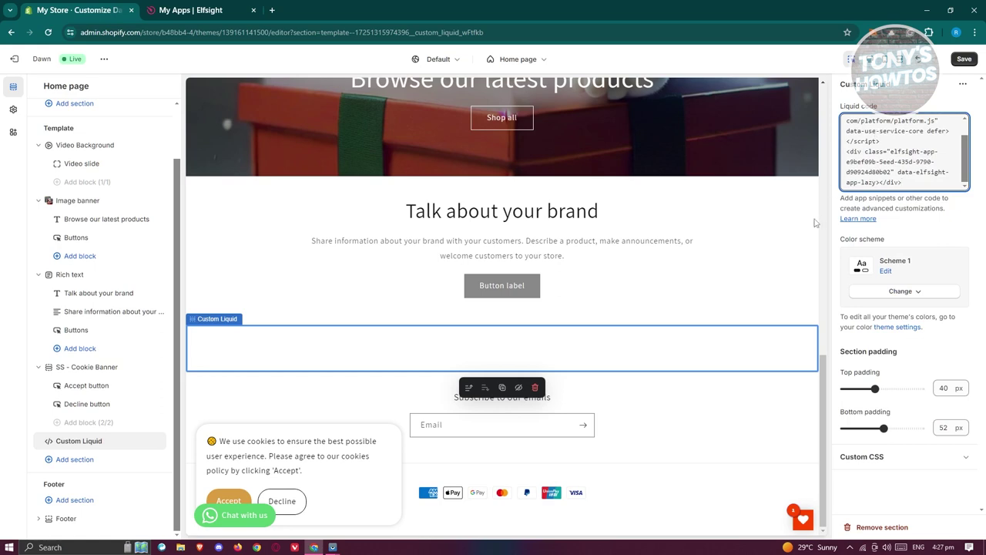
left_click(202, 10)
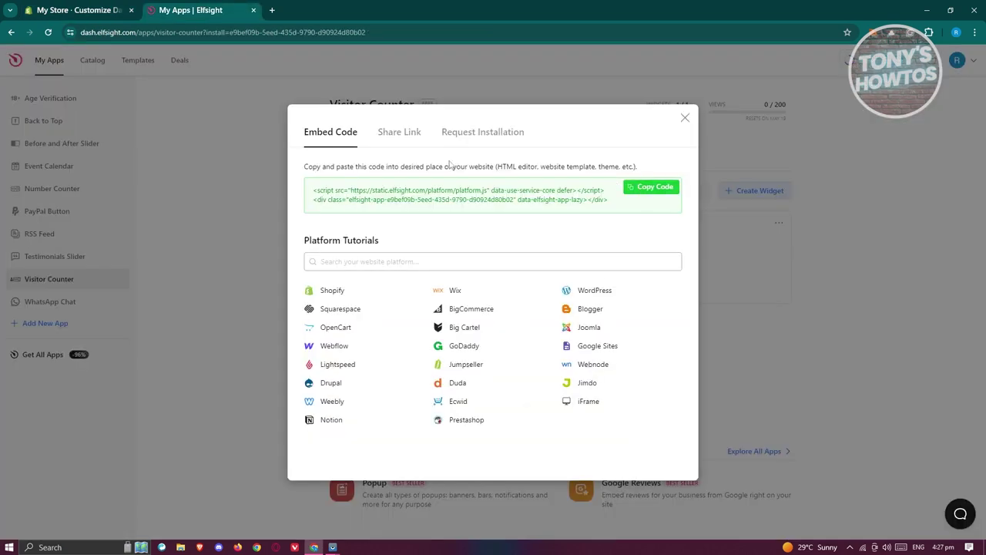
left_click(81, 10)
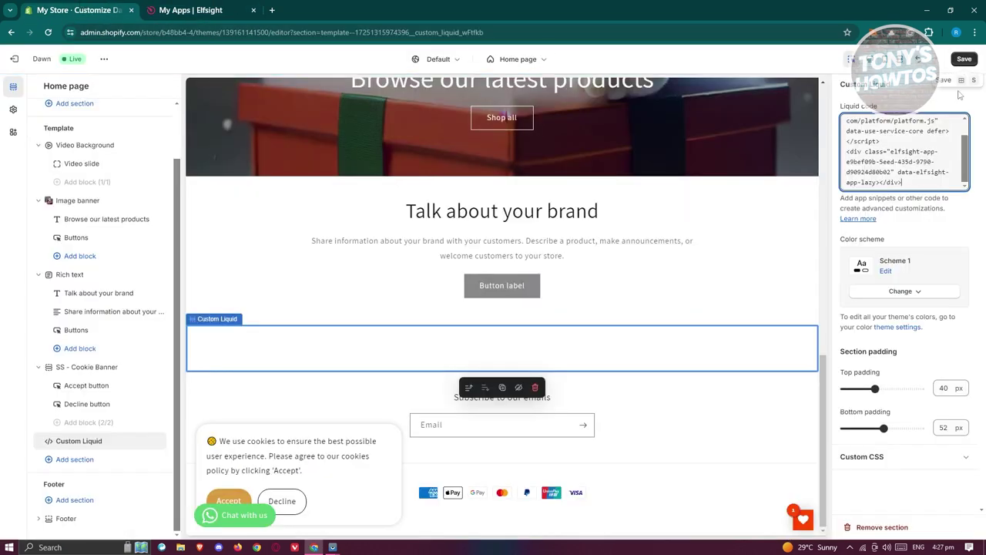
left_click(962, 74)
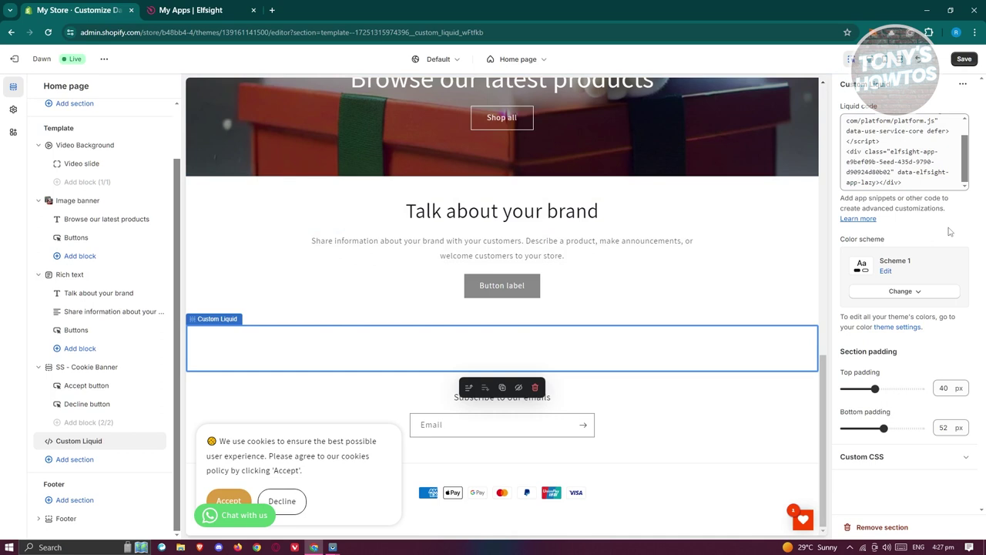
left_click(963, 60)
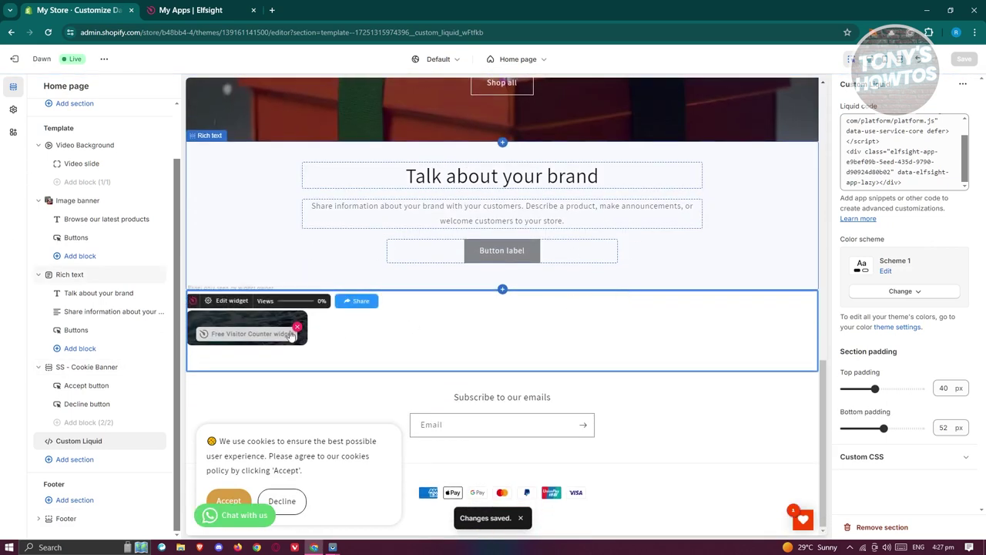
left_click(291, 335)
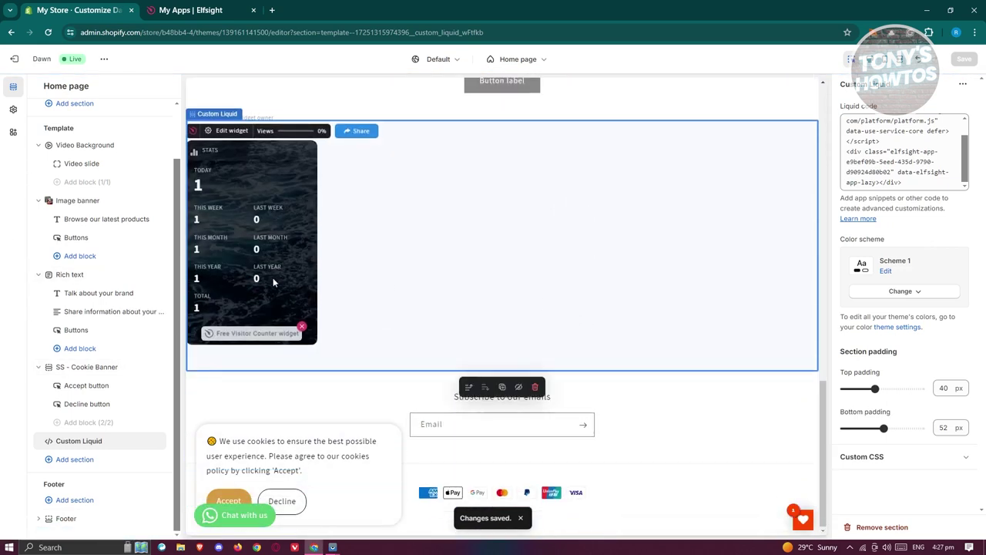